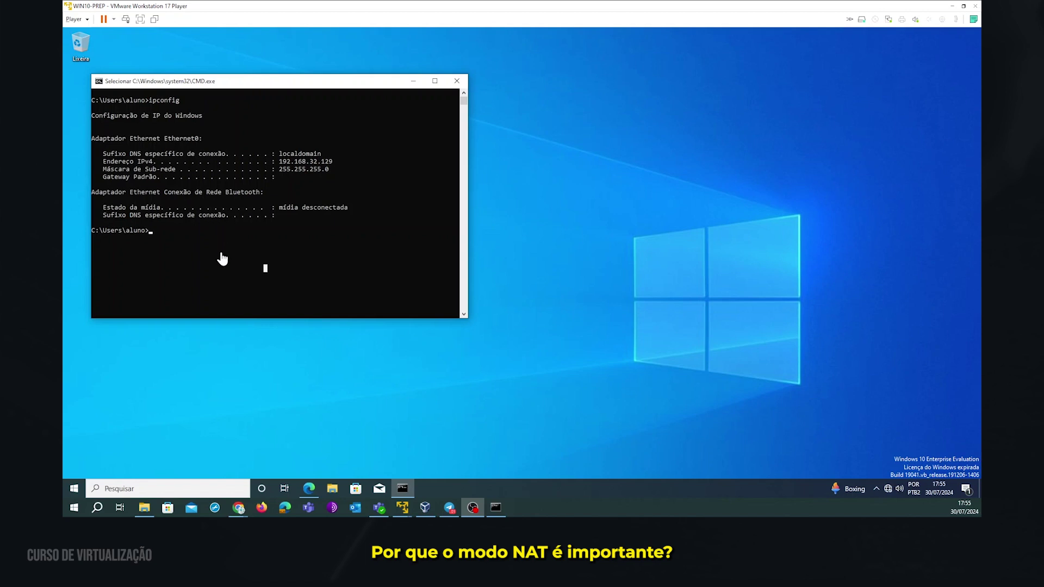
# Ping cecyber.com from the virtual machine's command prompt to test its internet access
pyautogui.click(334, 224)
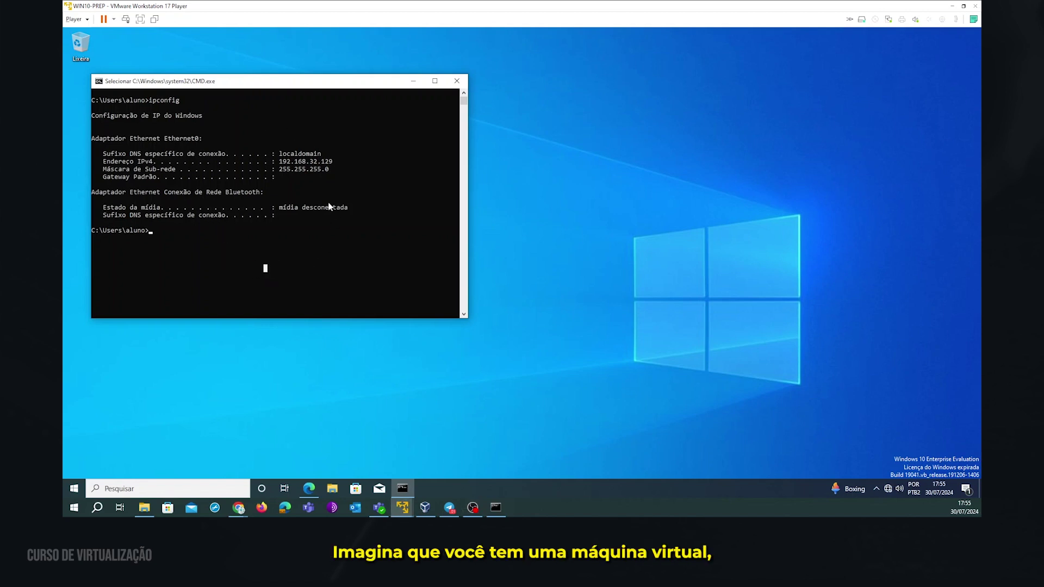
pyautogui.click(213, 228)
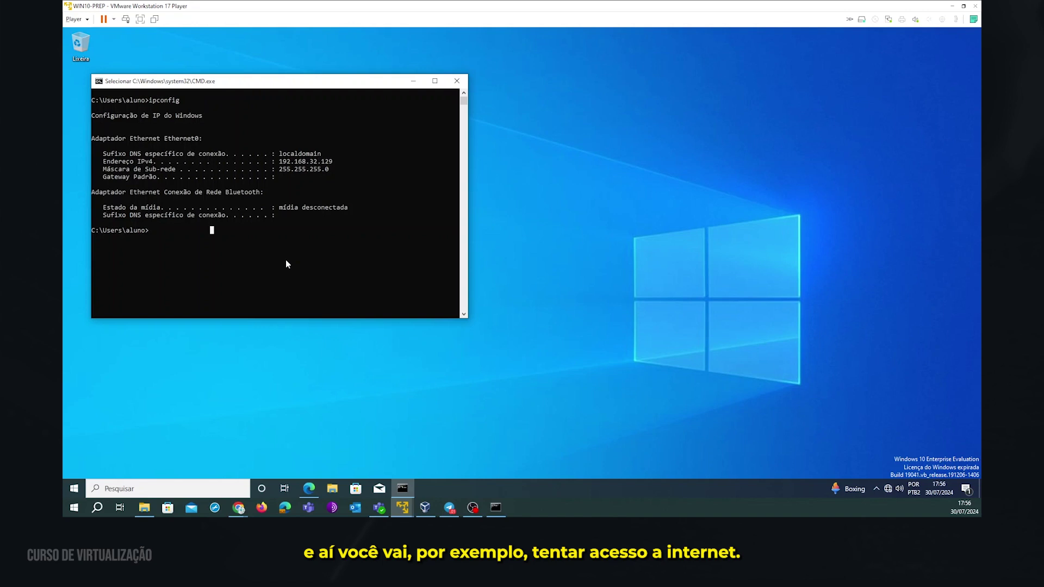
pyautogui.write('ping cecyber.com')
pyautogui.press('Return')
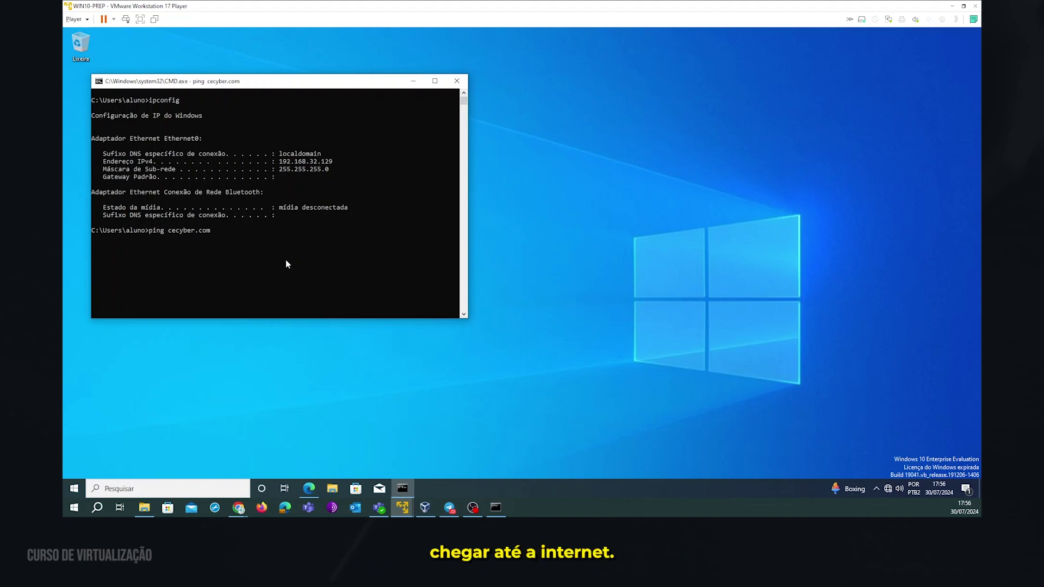
pyautogui.click(309, 488)
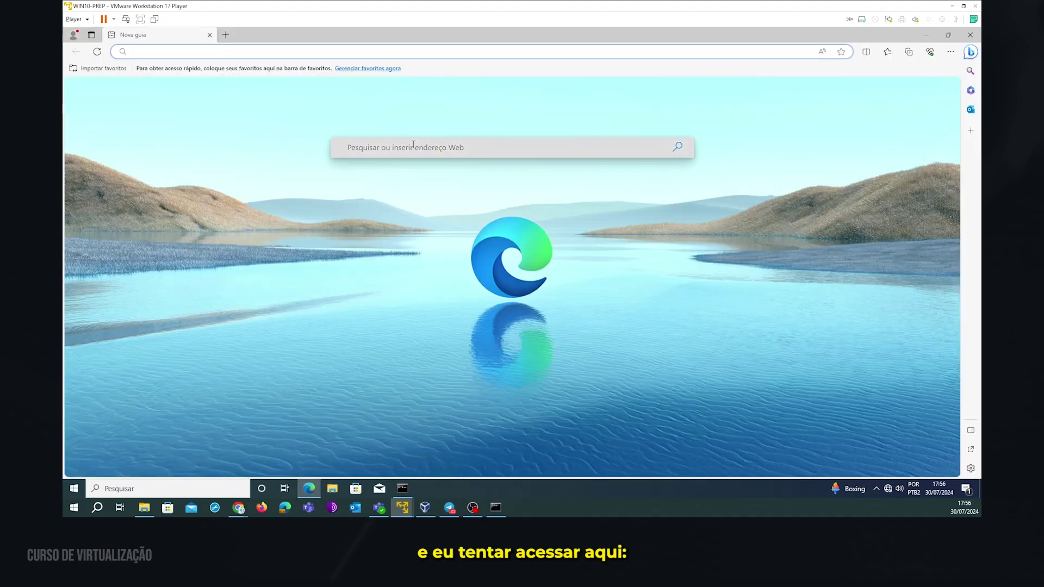
pyautogui.click(414, 144)
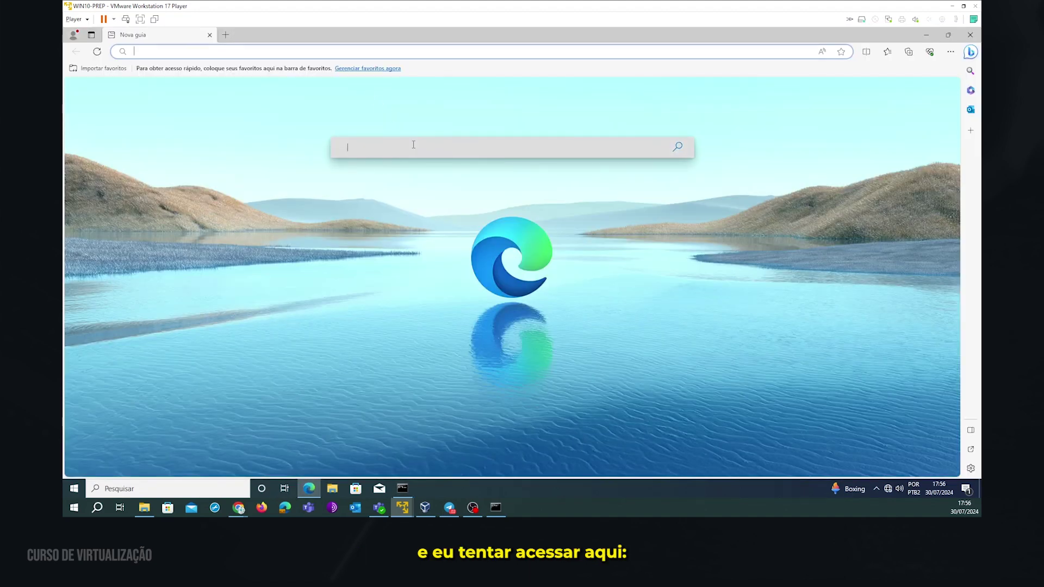
pyautogui.click(344, 47)
pyautogui.write('https://')
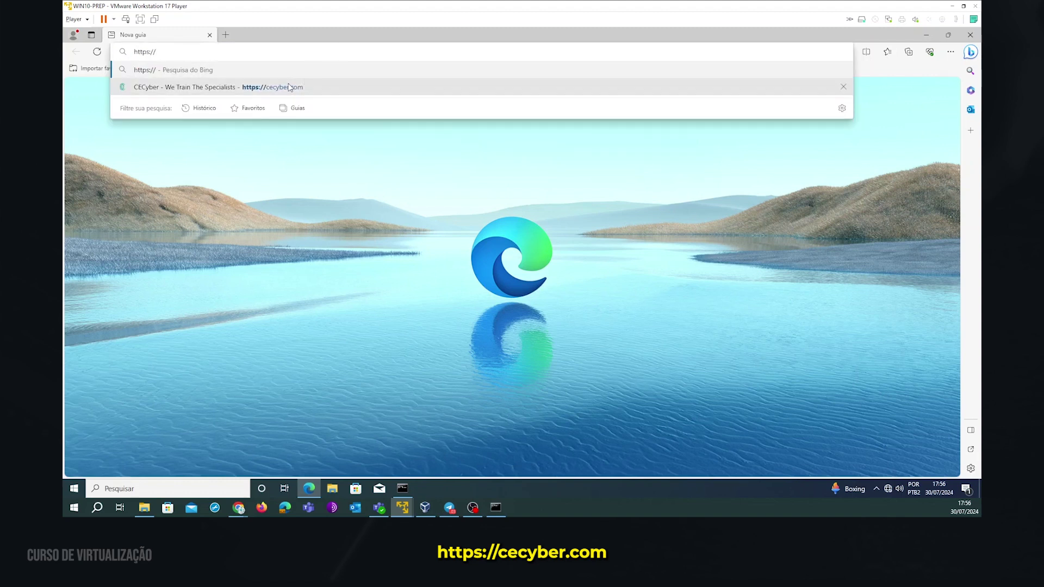
pyautogui.write('cecyber.com')
pyautogui.press('Return')
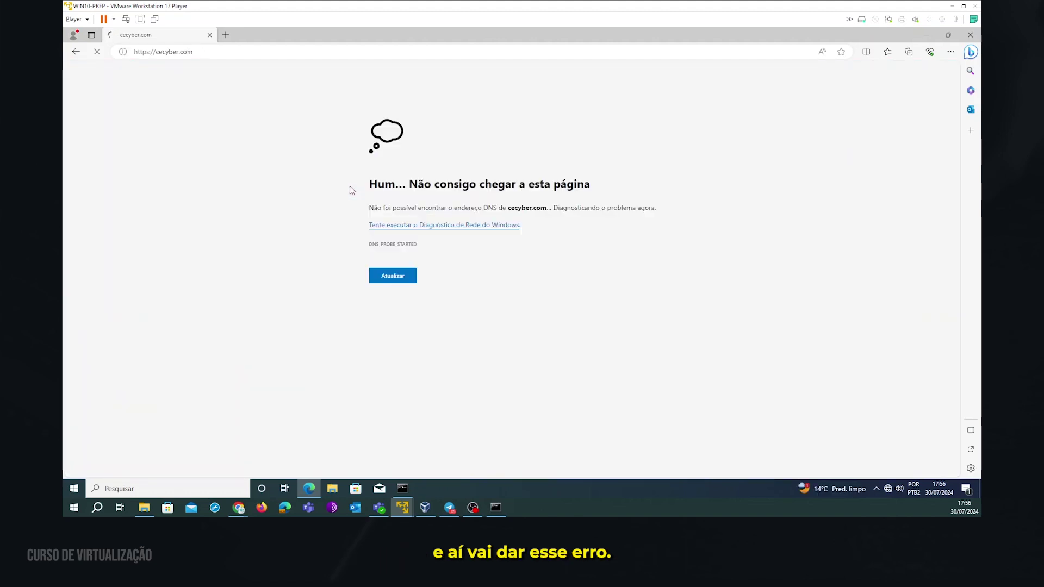
# Compare the virtual machine's IPv4 address with the host's Wi-Fi IPv4 address in the two command prompts
pyautogui.click(404, 490)
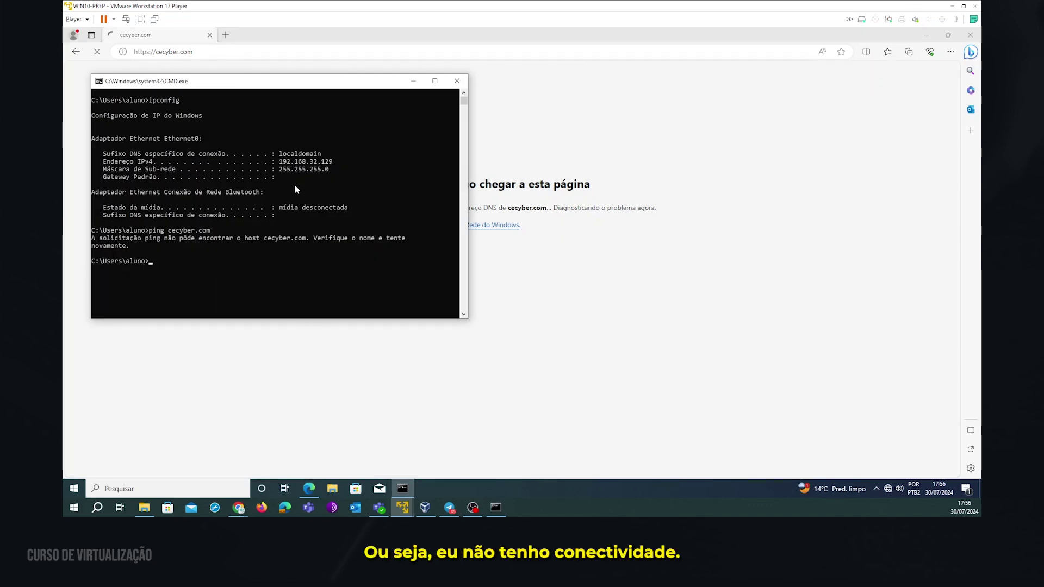
pyautogui.moveTo(277, 162); pyautogui.dragTo(322, 162)
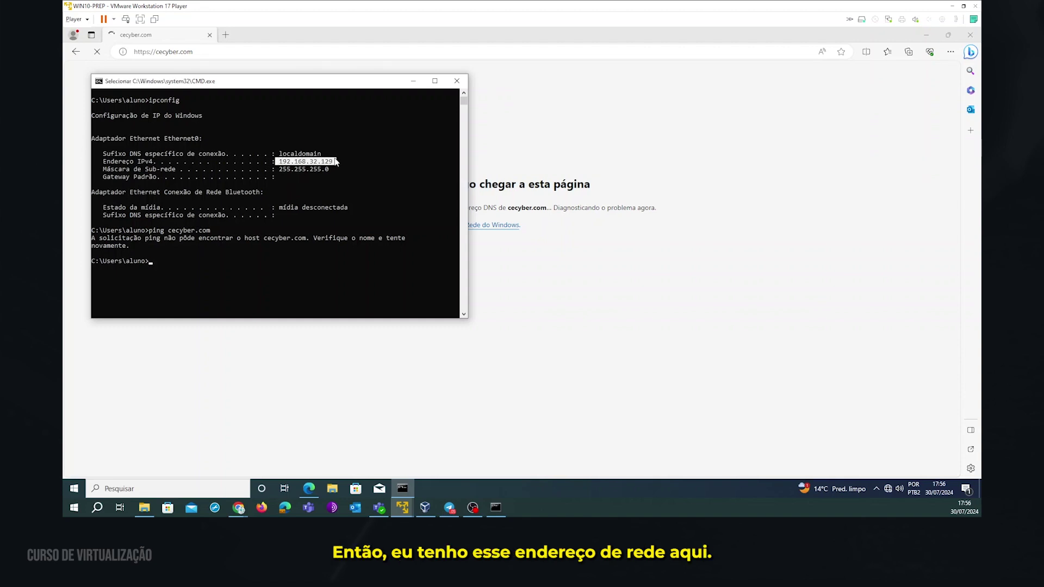
pyautogui.click(384, 191)
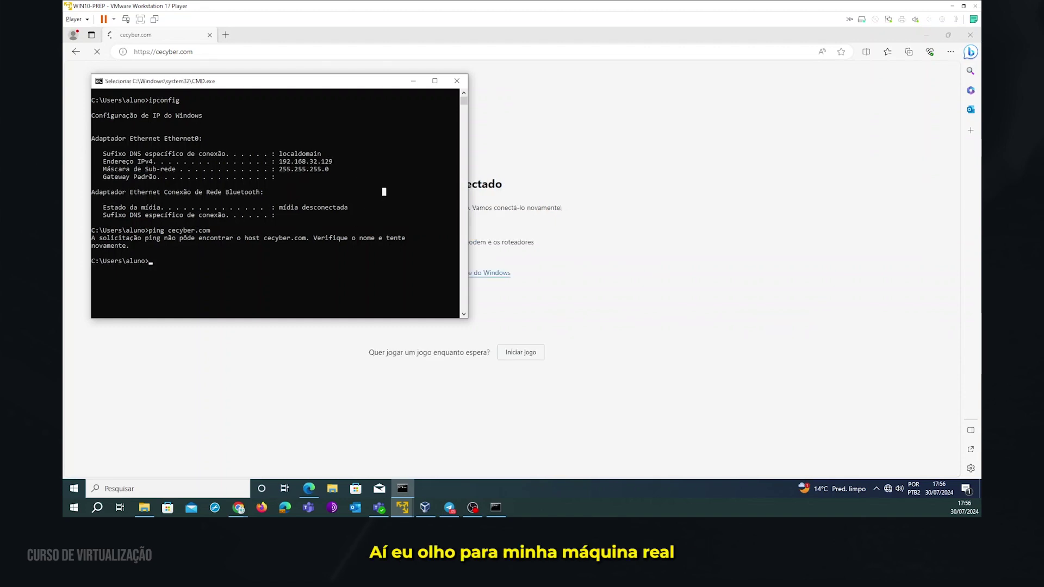
pyautogui.hotkey('alt', 'Tab')
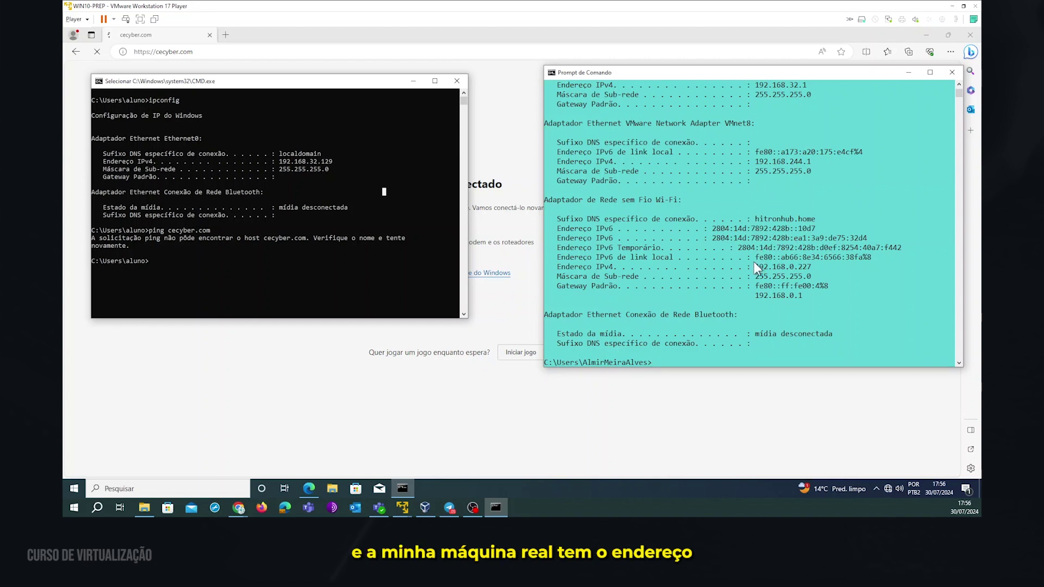
pyautogui.moveTo(755, 266); pyautogui.dragTo(823, 265)
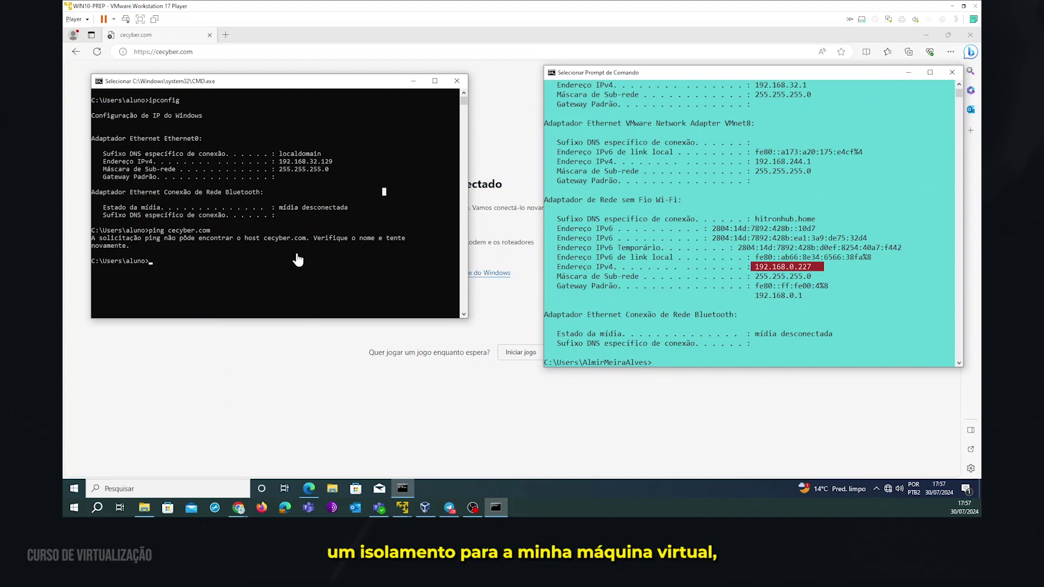
pyautogui.click(289, 279)
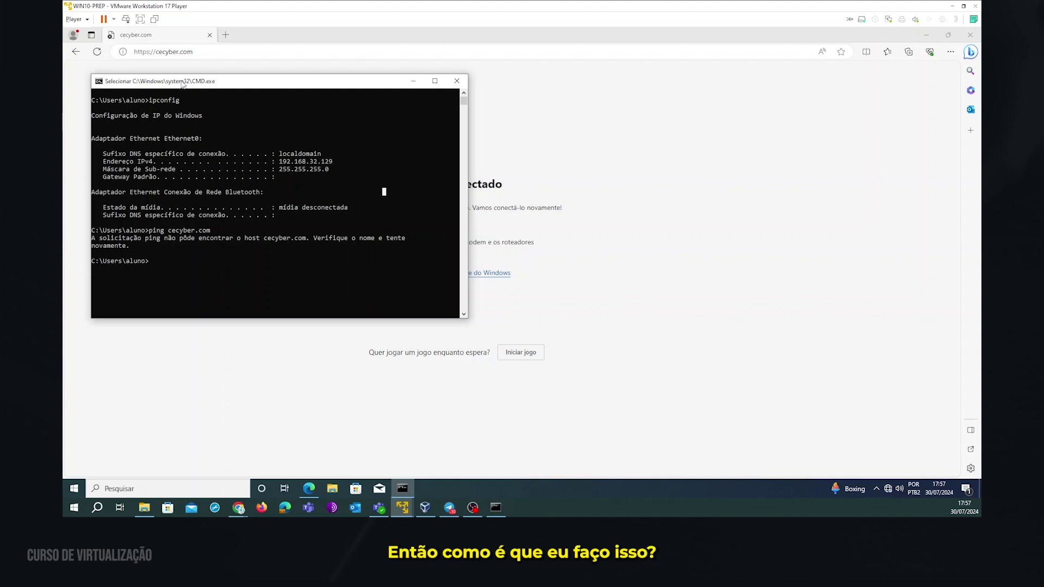
# Set the virtual machine's network adapter connection to NAT and apply the settings
pyautogui.click(75, 20)
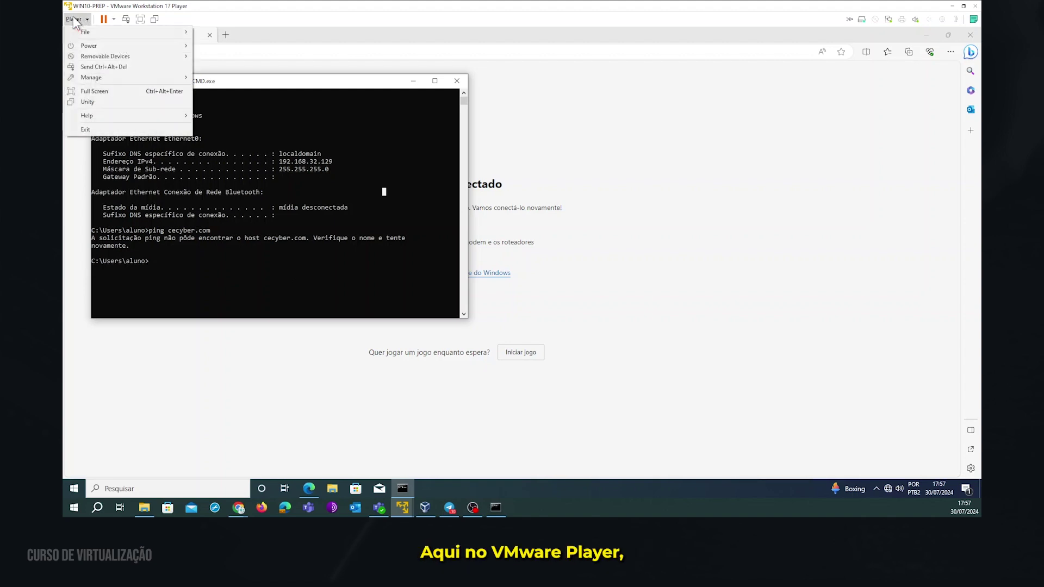
pyautogui.moveTo(129, 77)
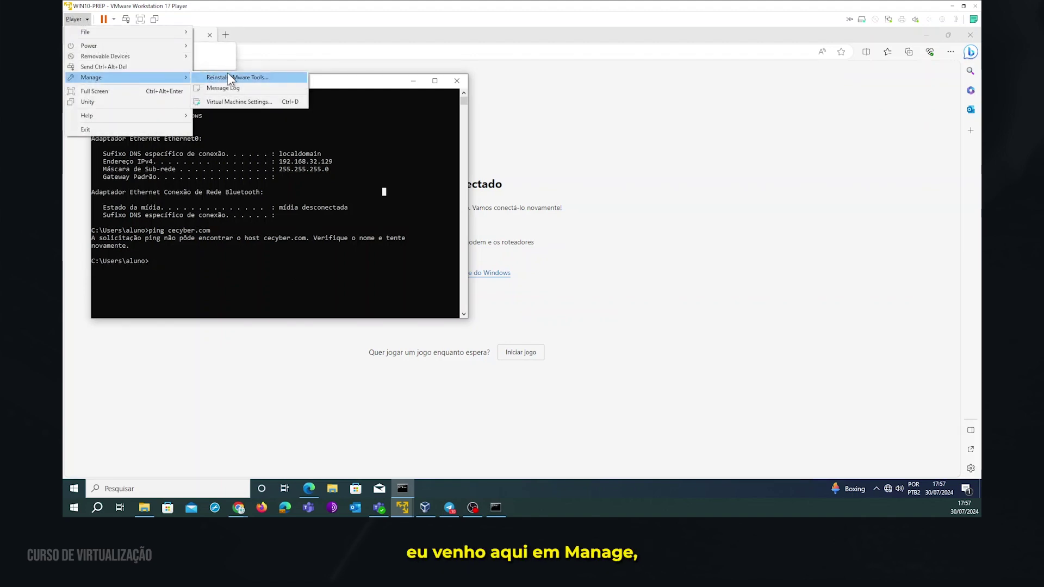
pyautogui.click(239, 102)
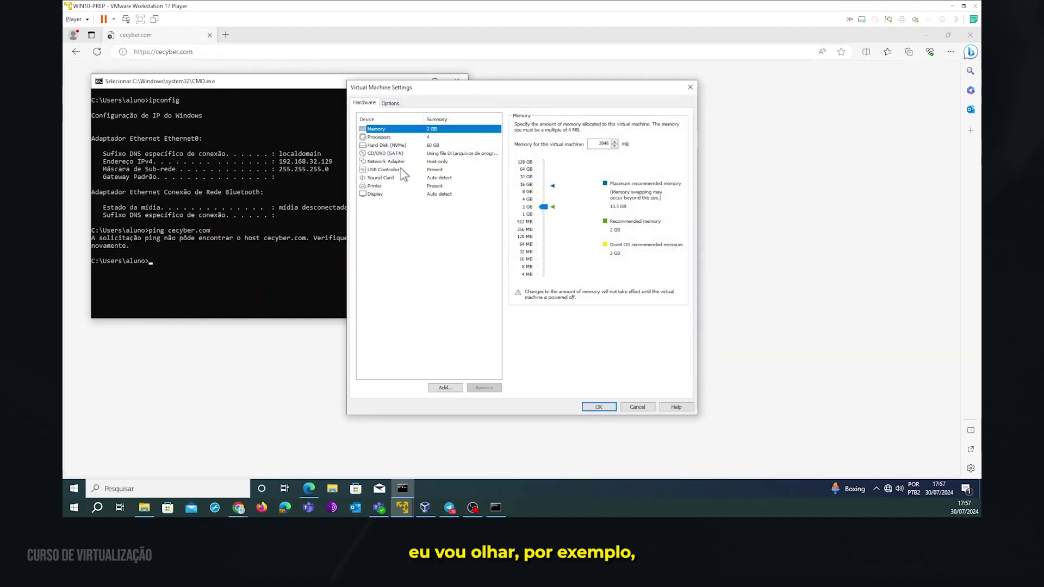
pyautogui.click(394, 162)
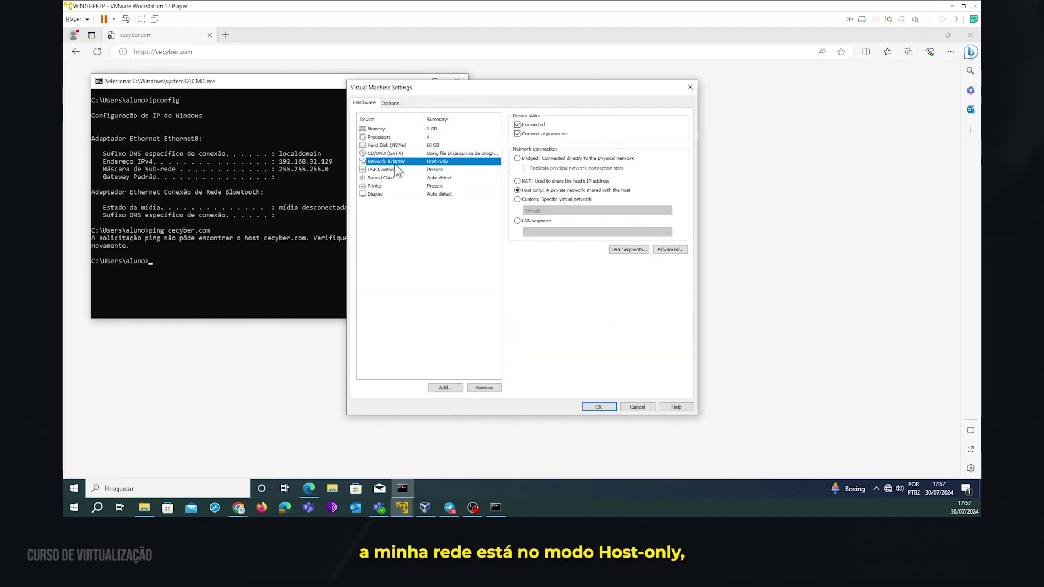
pyautogui.click(518, 183)
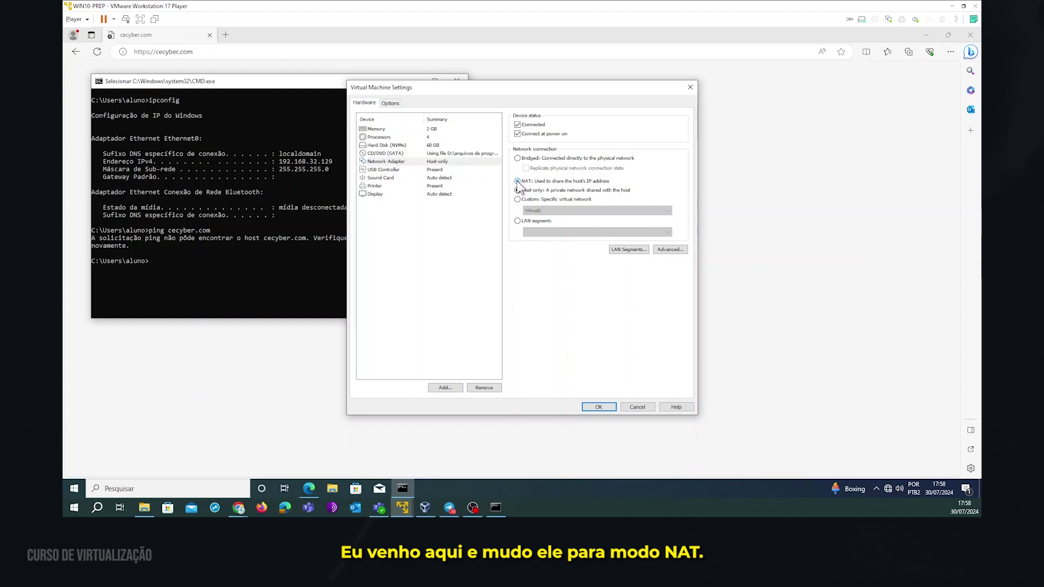
pyautogui.click(594, 406)
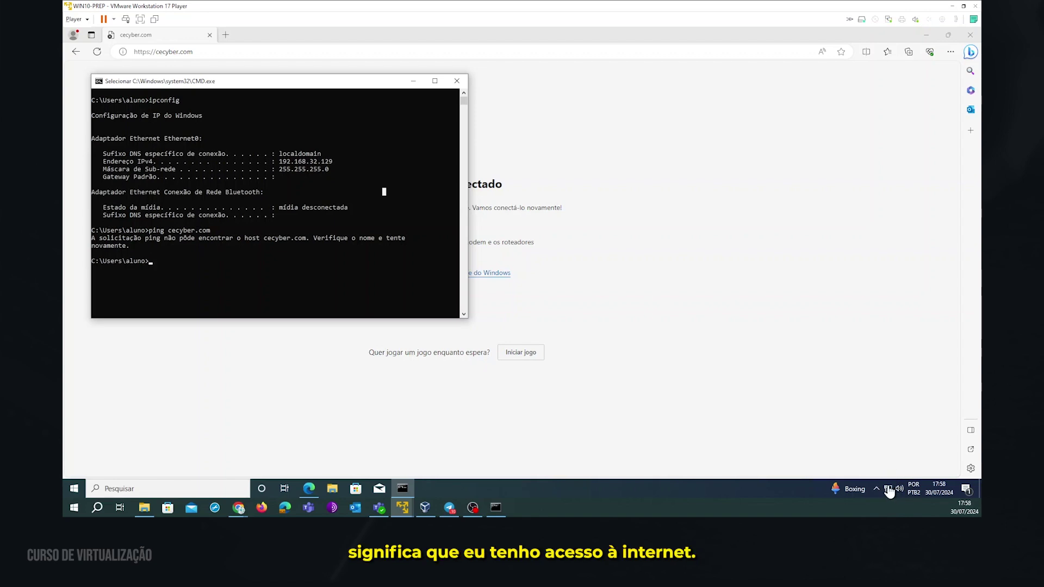
# Clear the virtual machine's command prompt and run ipconfig to check its IP configuration
pyautogui.write('cls')
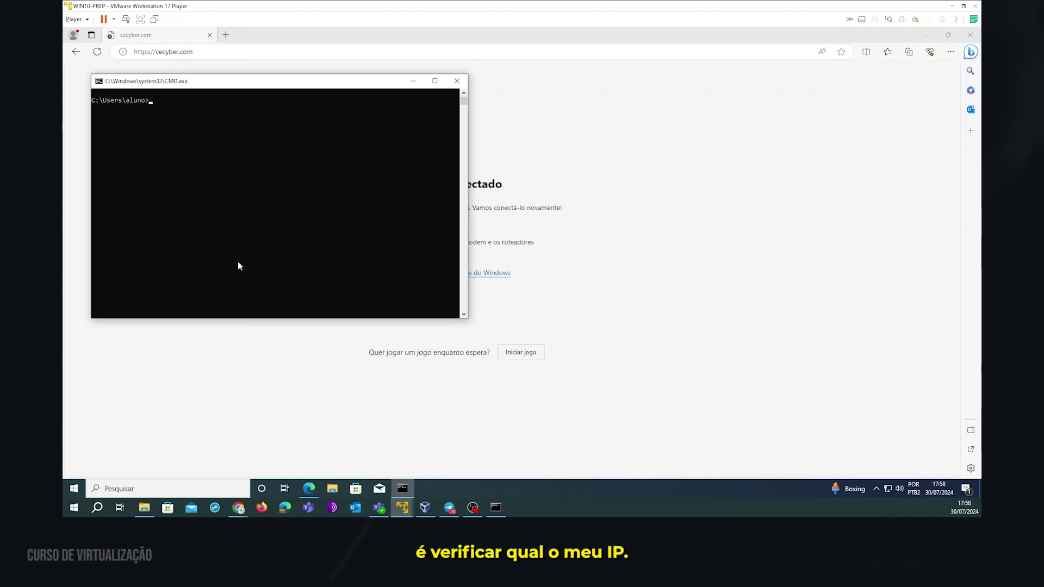
pyautogui.write('ipconfig')
pyautogui.press('Return')
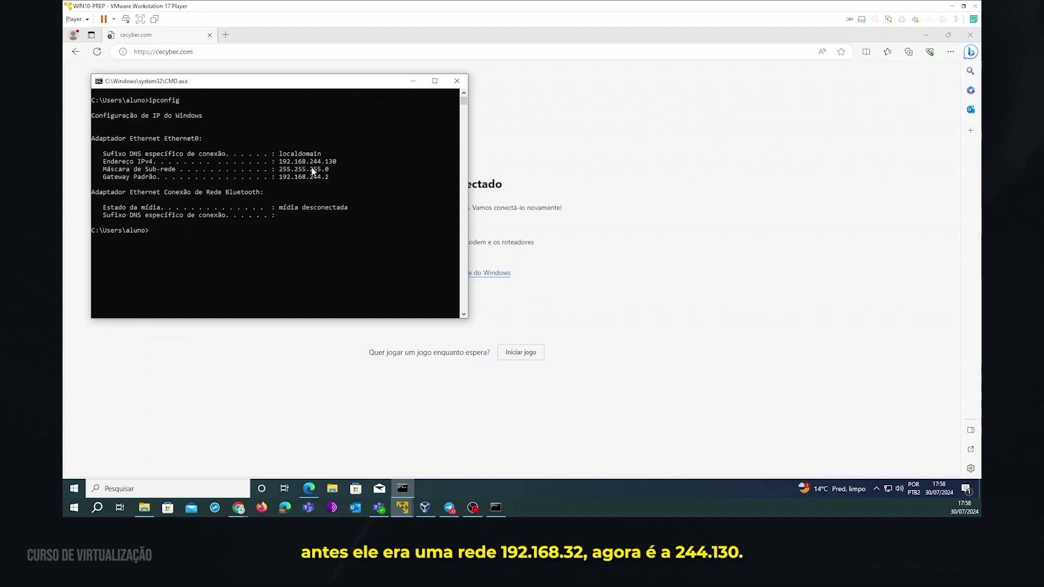
# Repeat the ping to cecyber.com from the virtual machine with the adapter in NAT mode
pyautogui.click(231, 248)
pyautogui.write('ping cecyber.com')
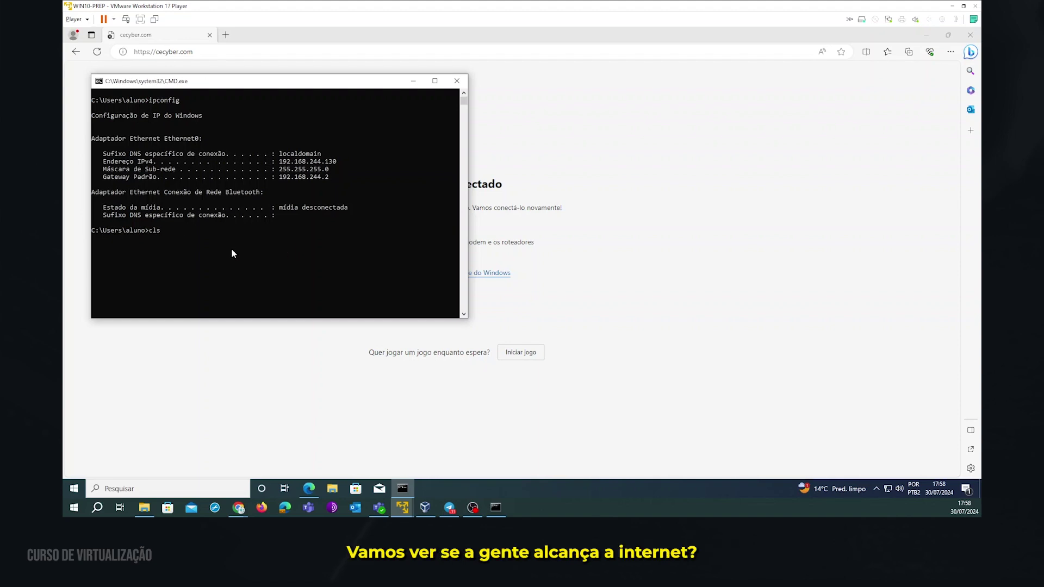
pyautogui.press('Return')
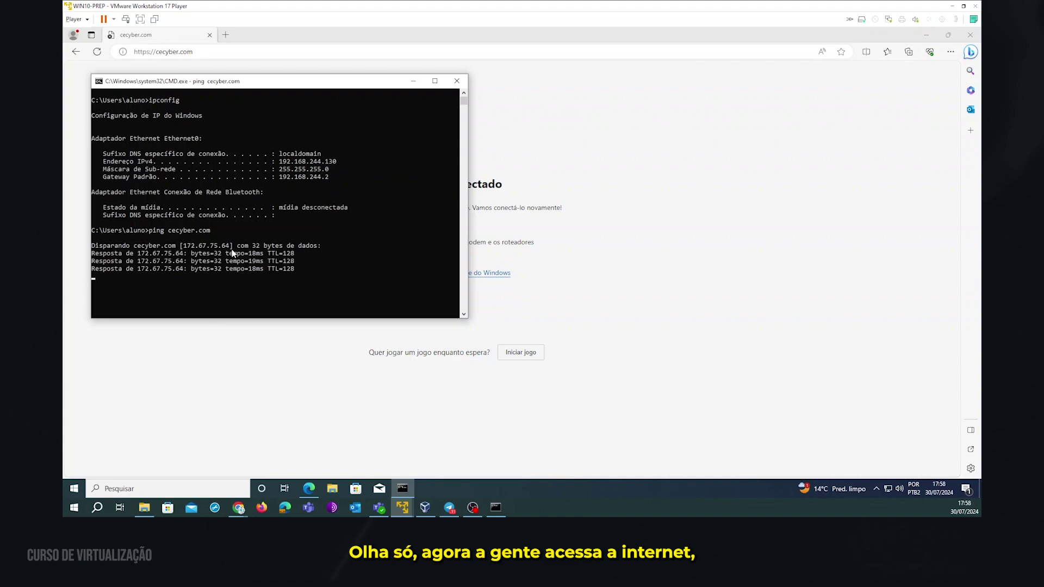
# Look up the host's Wi-Fi IPv4 address and ping 192.168.0.227 from the virtual machine
pyautogui.click(497, 510)
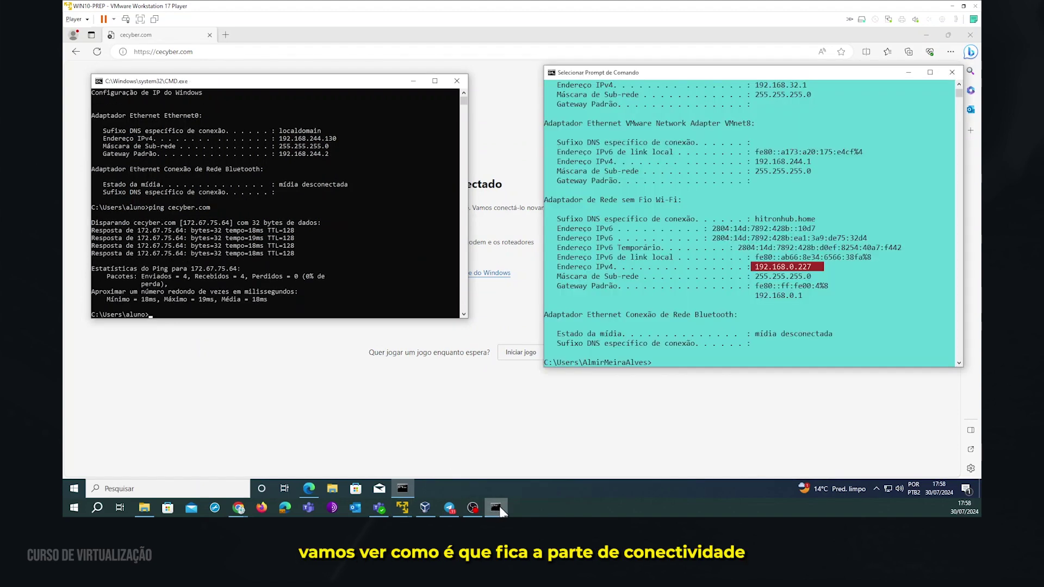
pyautogui.click(839, 287)
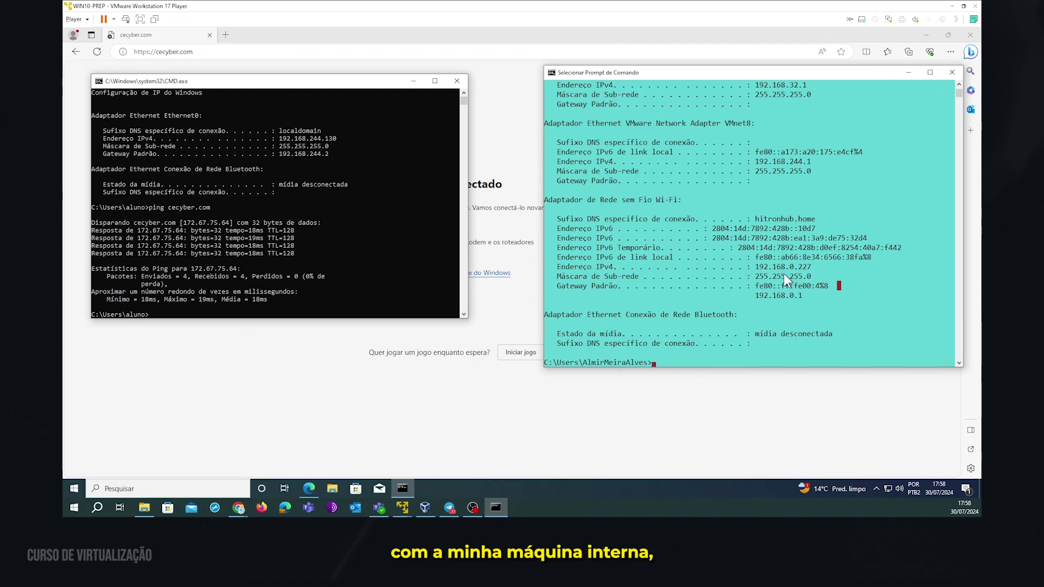
pyautogui.click(757, 266)
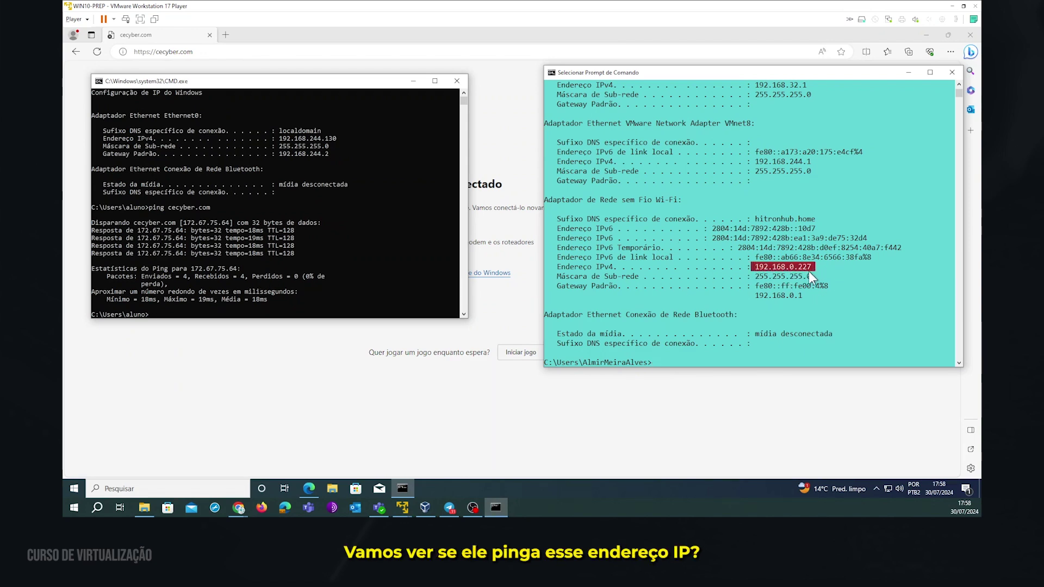
pyautogui.click(315, 292)
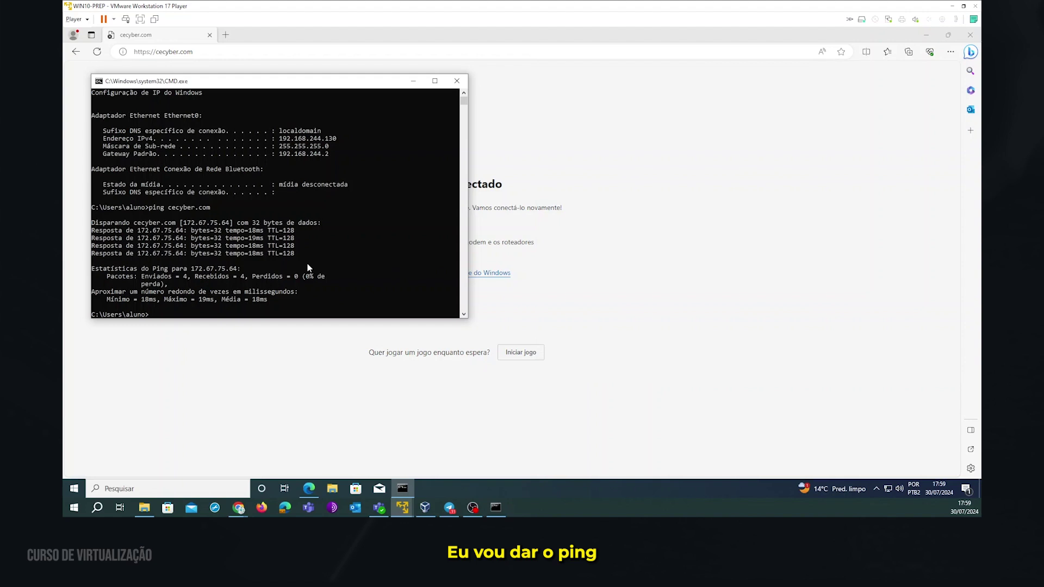
pyautogui.write('ping 192.16')
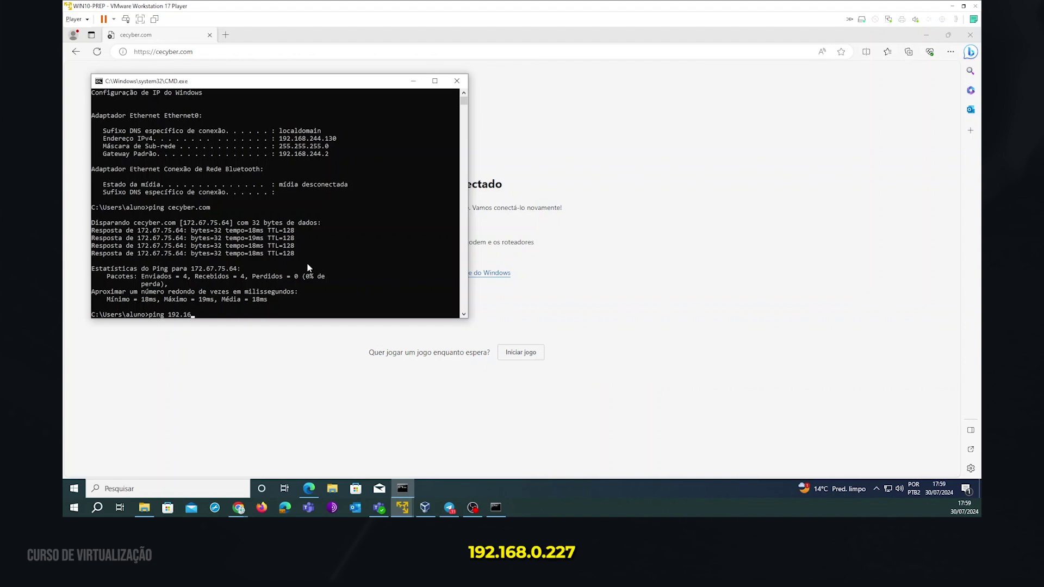
pyautogui.write('8.0.227')
pyautogui.press('Return')
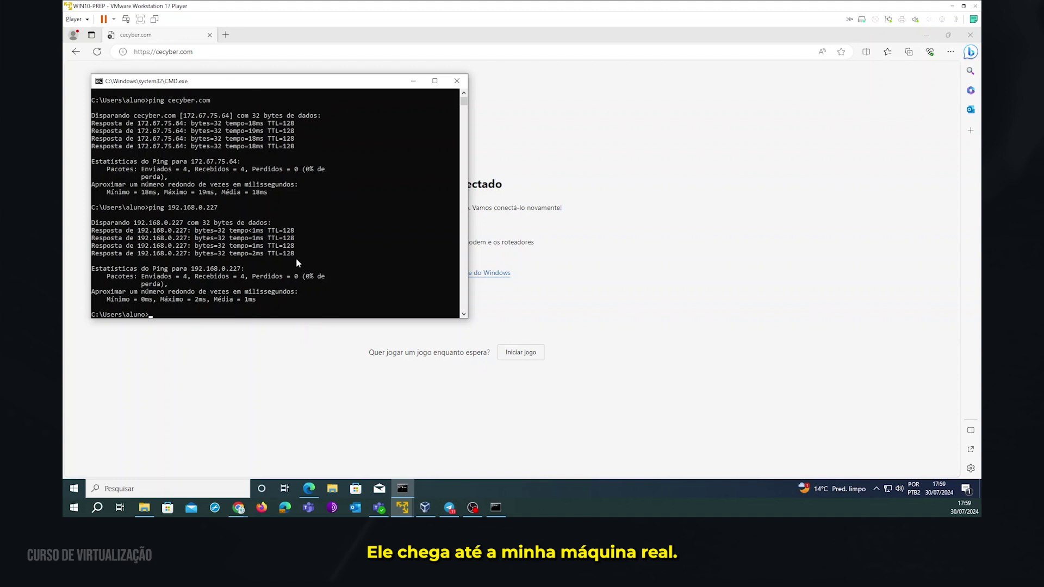
# Find the virtual machine's IPv4 address and ping 192.168.244.130 from the host's command prompt
pyautogui.scroll(1, 364, 235)
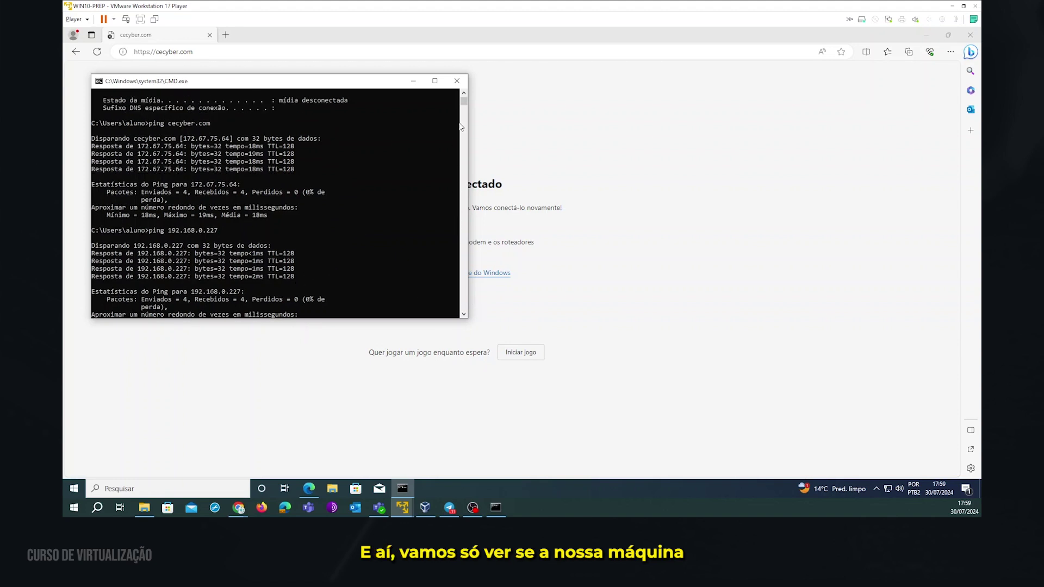
pyautogui.scroll(4, 380, 227)
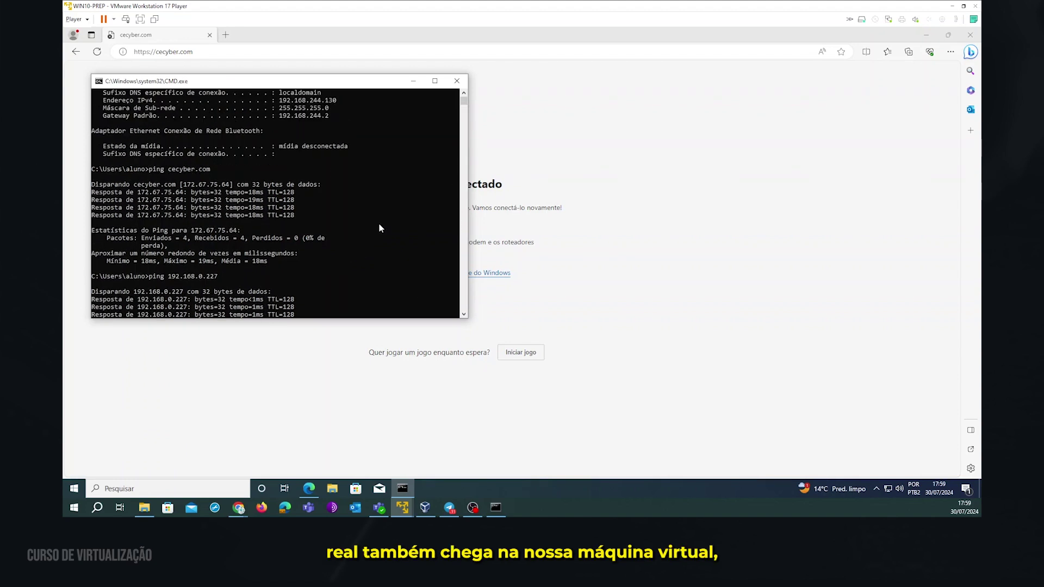
pyautogui.click(495, 508)
pyautogui.click(818, 325)
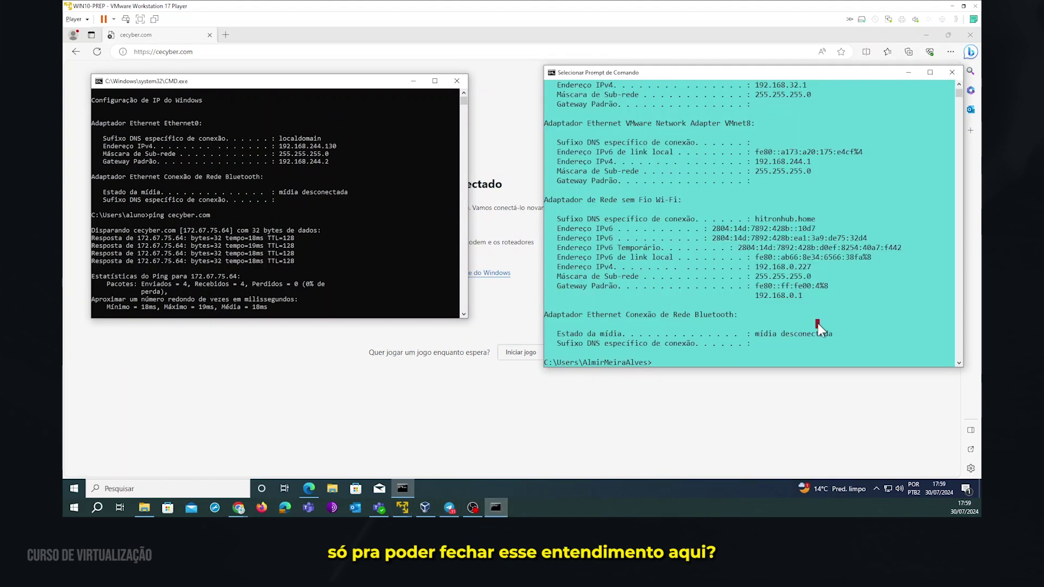
pyautogui.press('Return')
pyautogui.press('Return')
pyautogui.press('Return')
pyautogui.press('Return')
pyautogui.write('pin')
pyautogui.write('g 19')
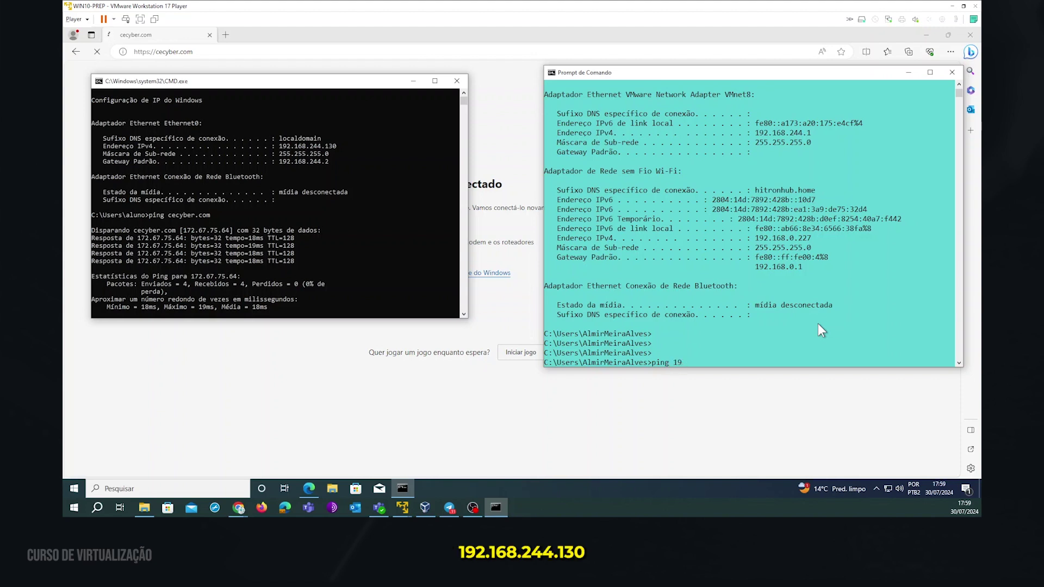
pyautogui.write('2.168.244.130')
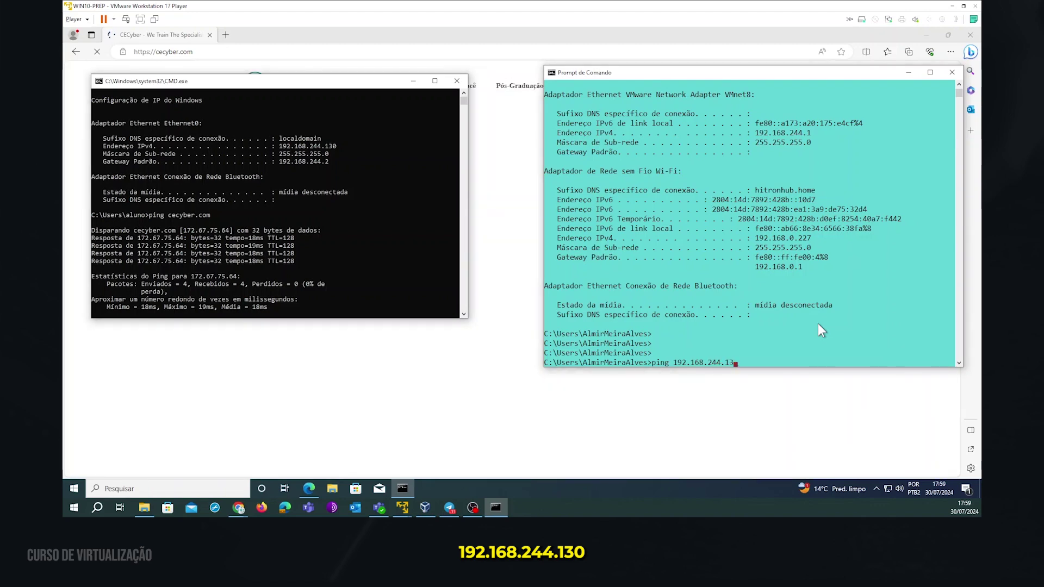
pyautogui.press('Return')
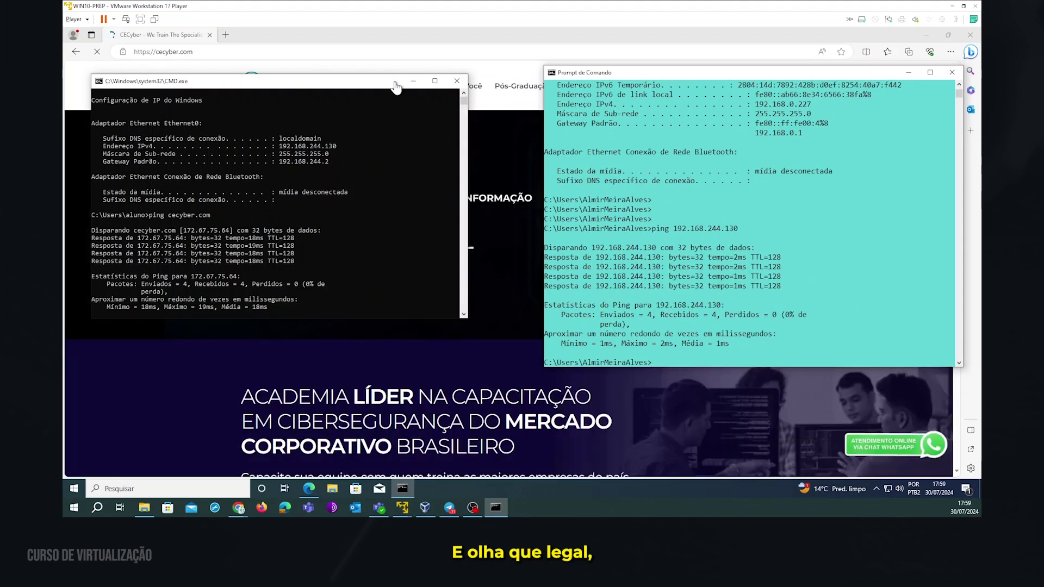
# Bring the virtual machine's browser window with the cecyber.com page to the front
pyautogui.click(67, 76)
pyautogui.click(76, 79)
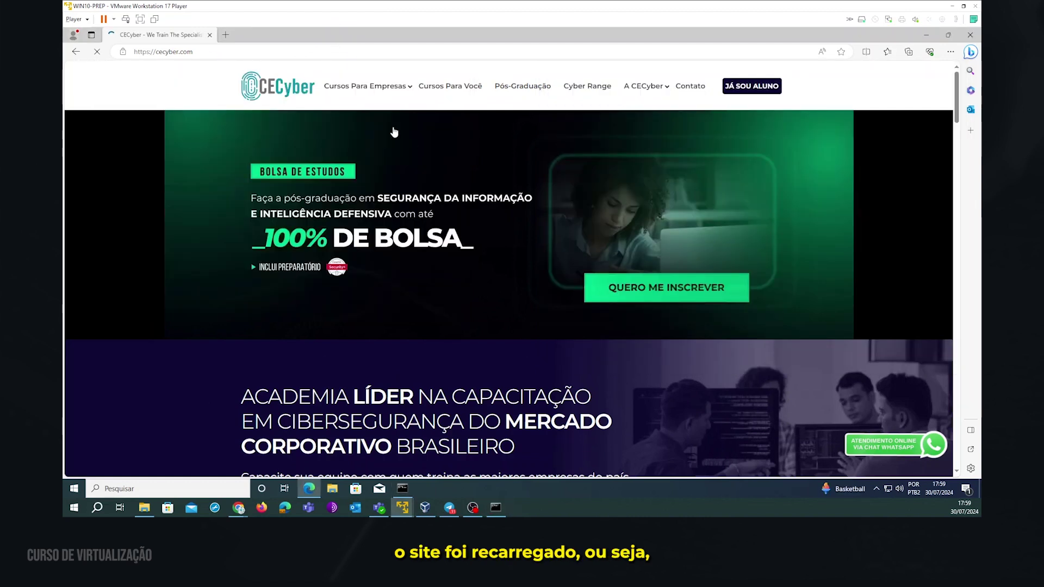